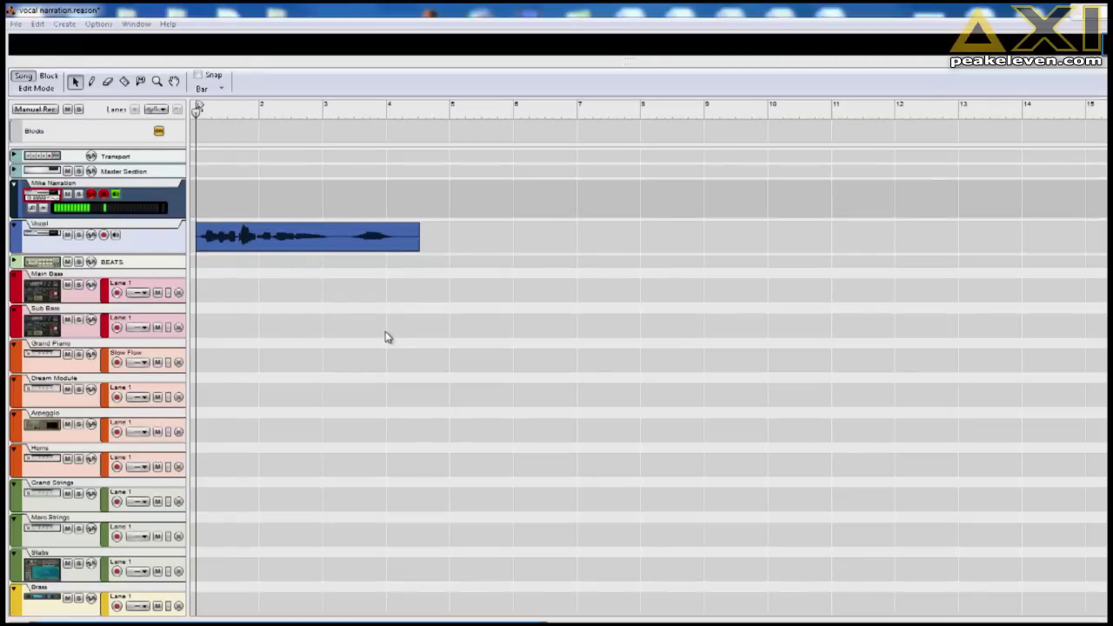
- Play the song briefly, then stop it and return the position to bar 1
click(354, 354)
key(space)
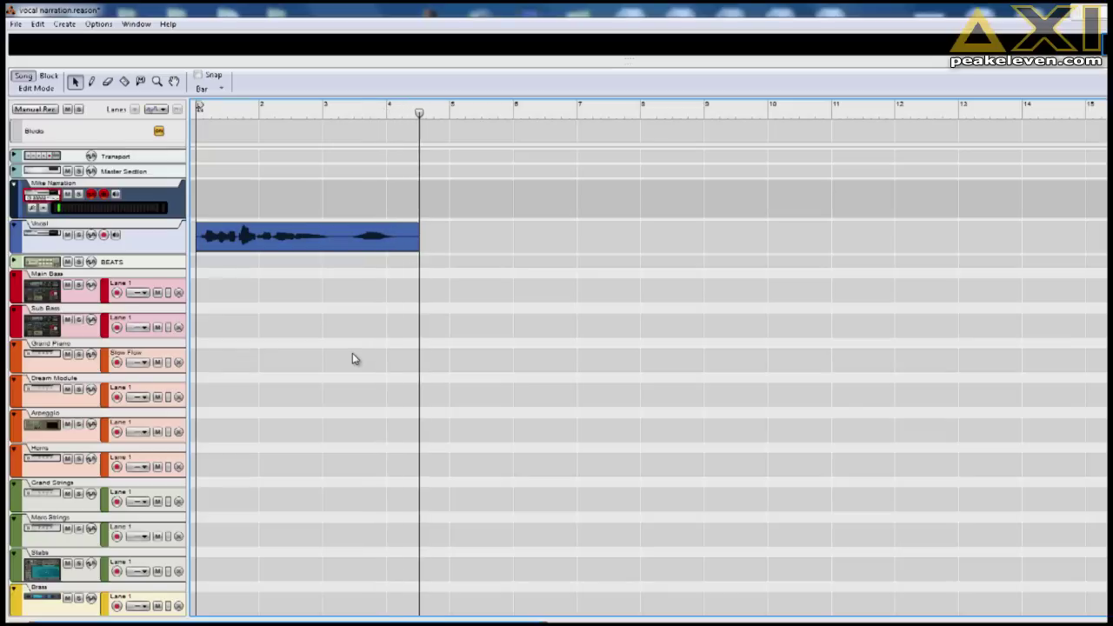
key(space)
click(192, 109)
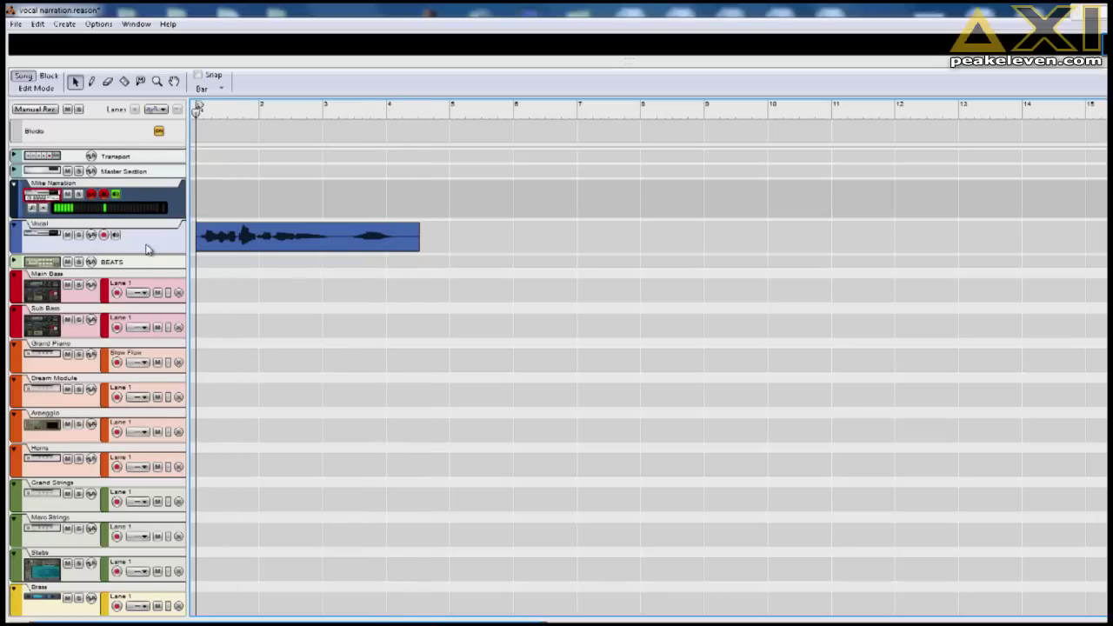
- Insert a BV512 Digital Vocoder on the Vocal track and show its insert effects in the rack
key(F6)
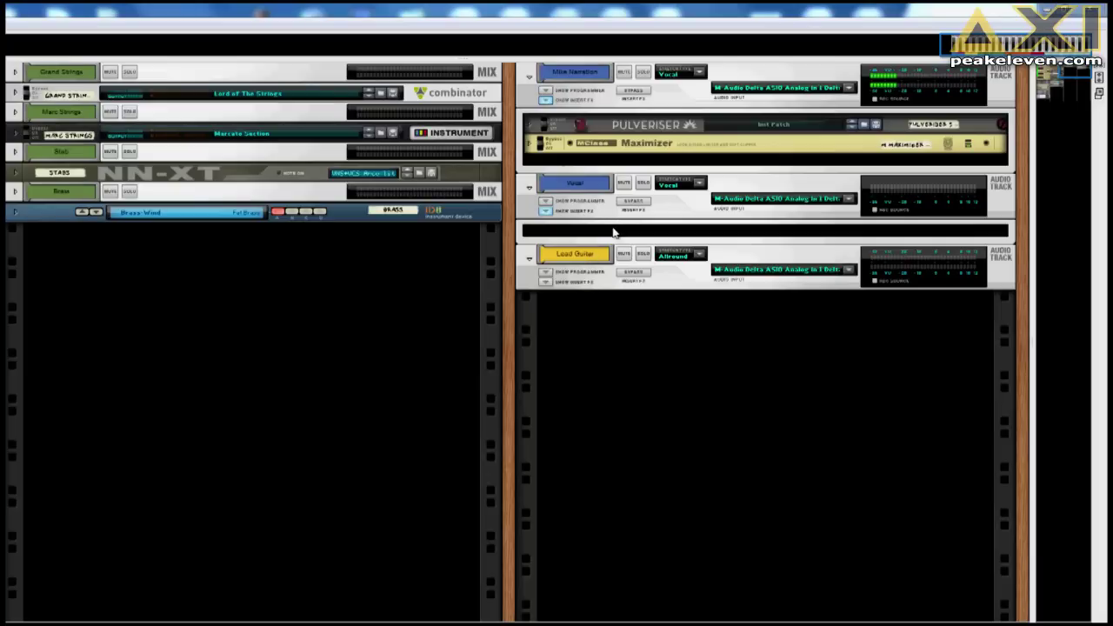
right_click(612, 233)
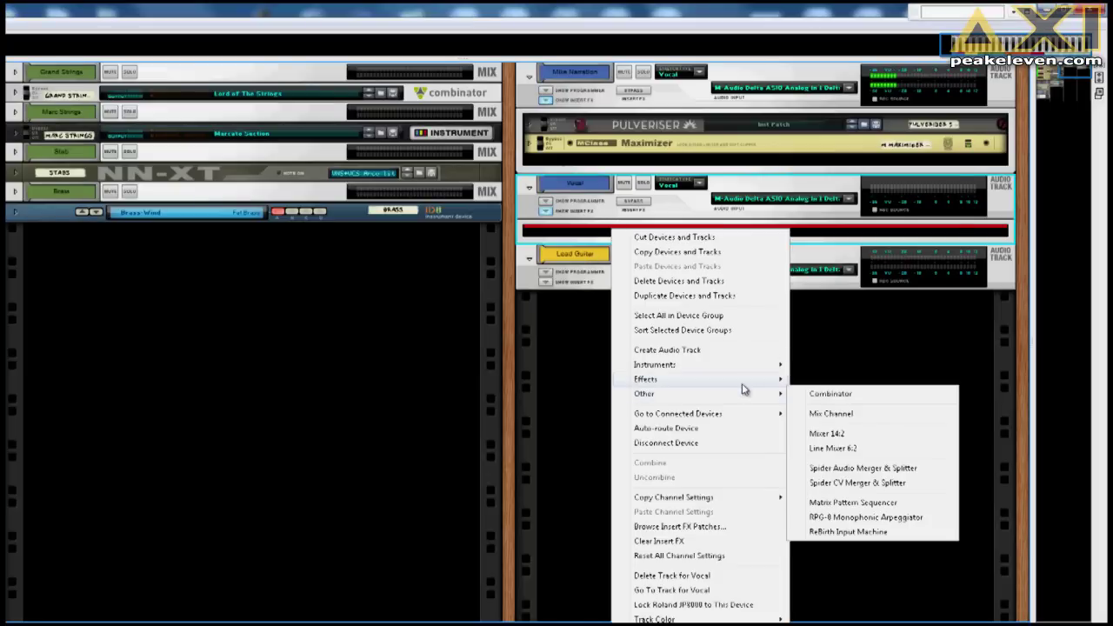
mouse_move(744, 389)
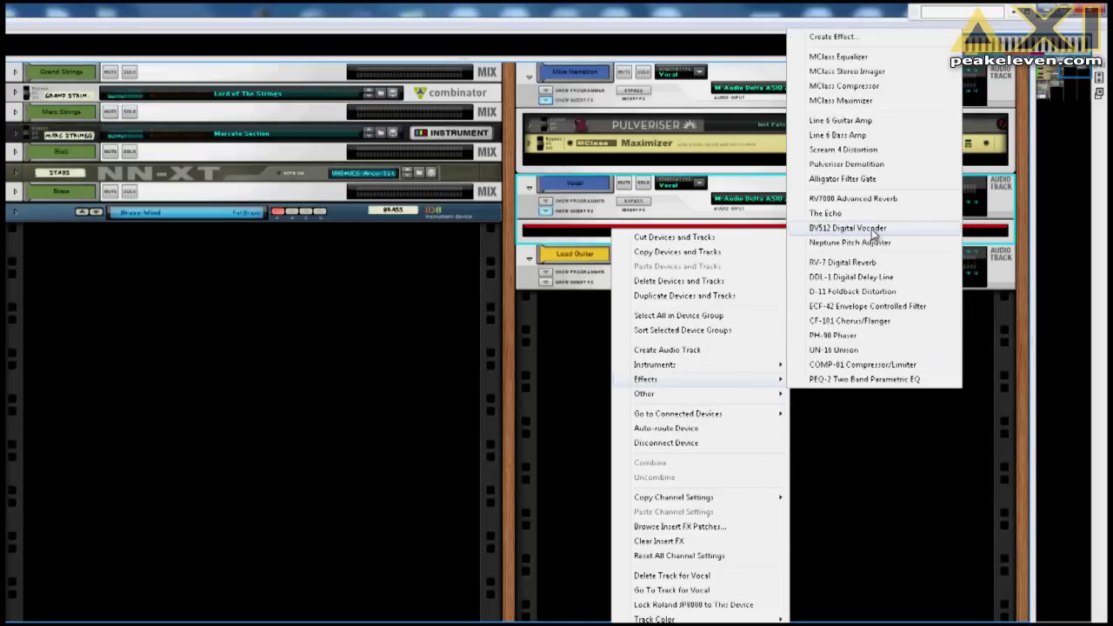
click(873, 231)
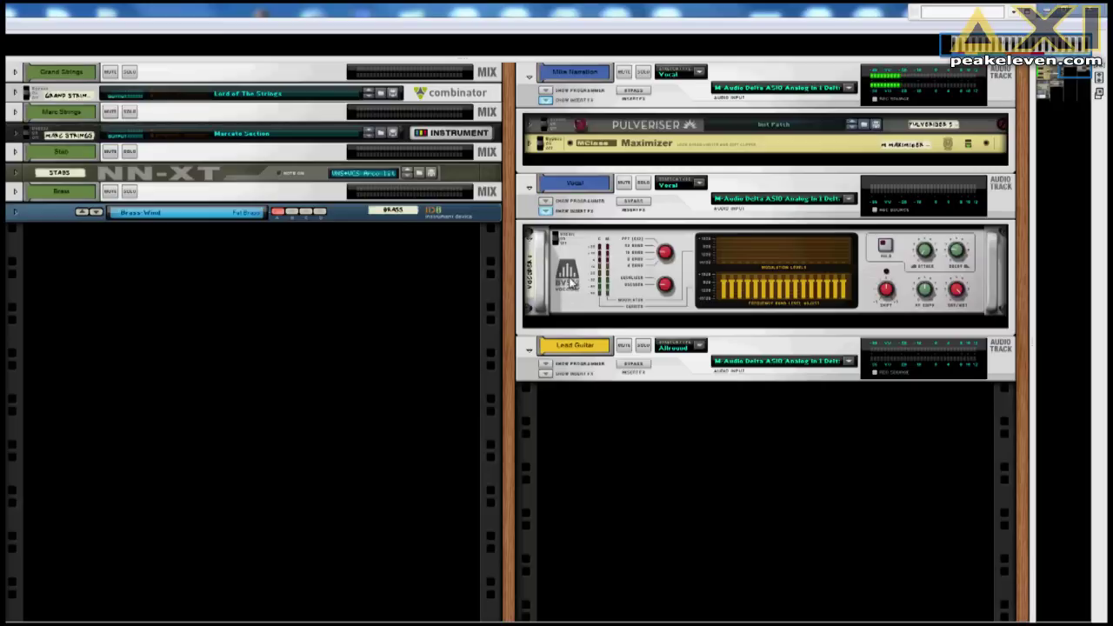
click(545, 210)
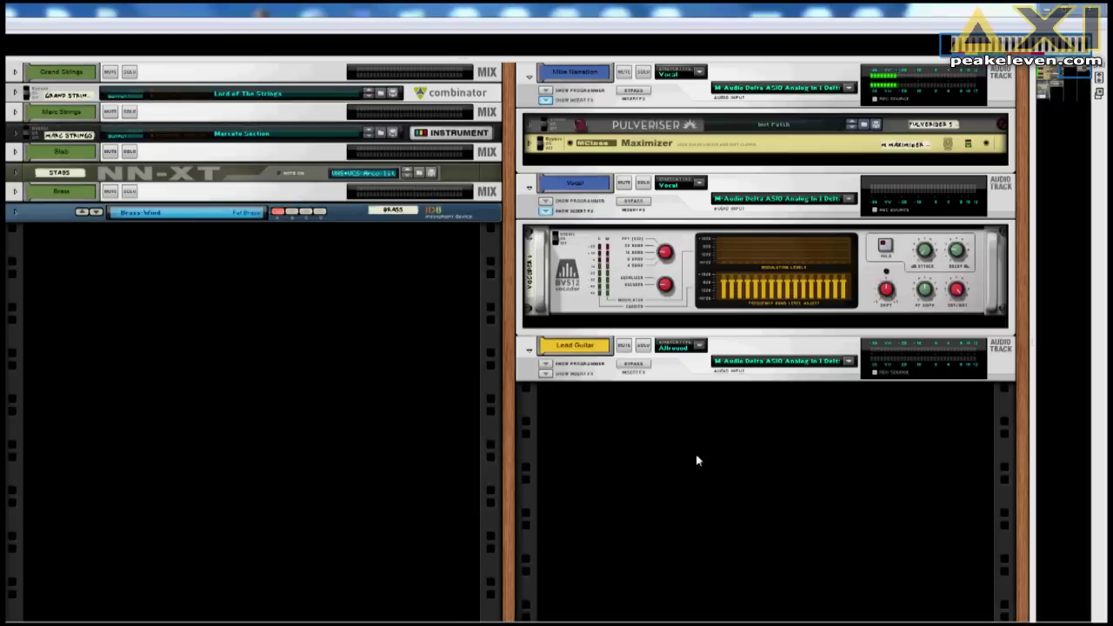
click(601, 285)
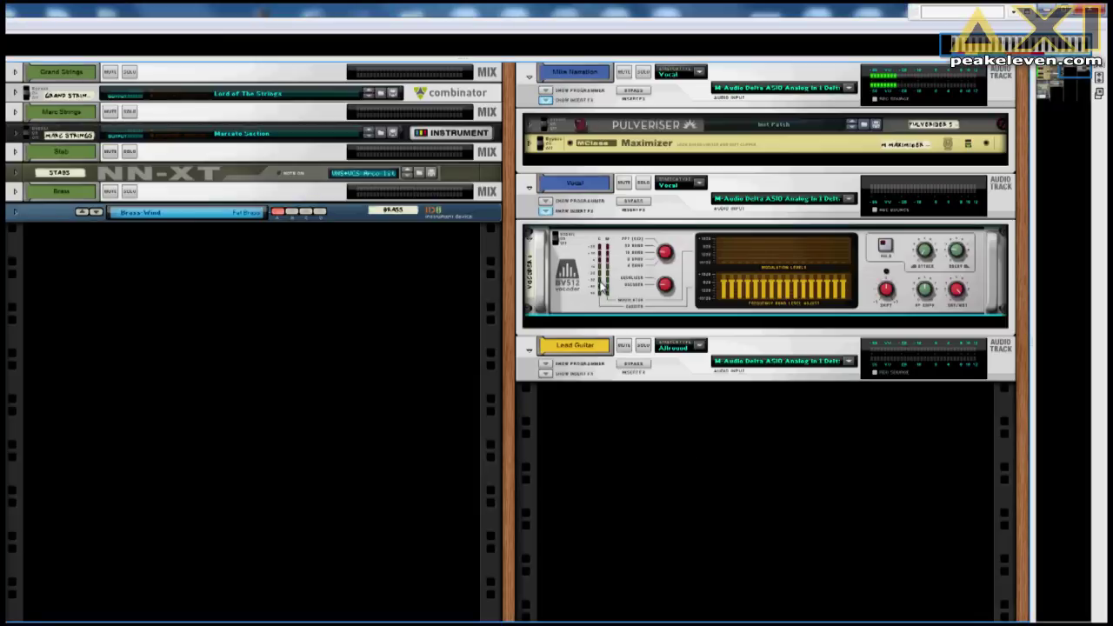
- Flip the rack and cable the Vocal audio into the BV512's Modulator input
key(Tab)
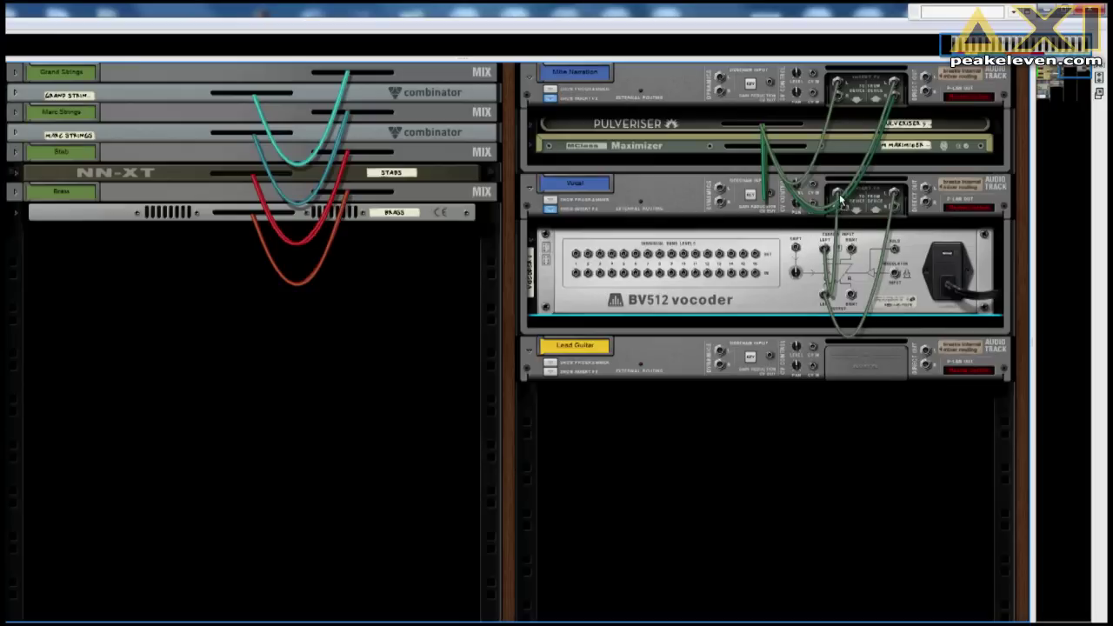
click(863, 513)
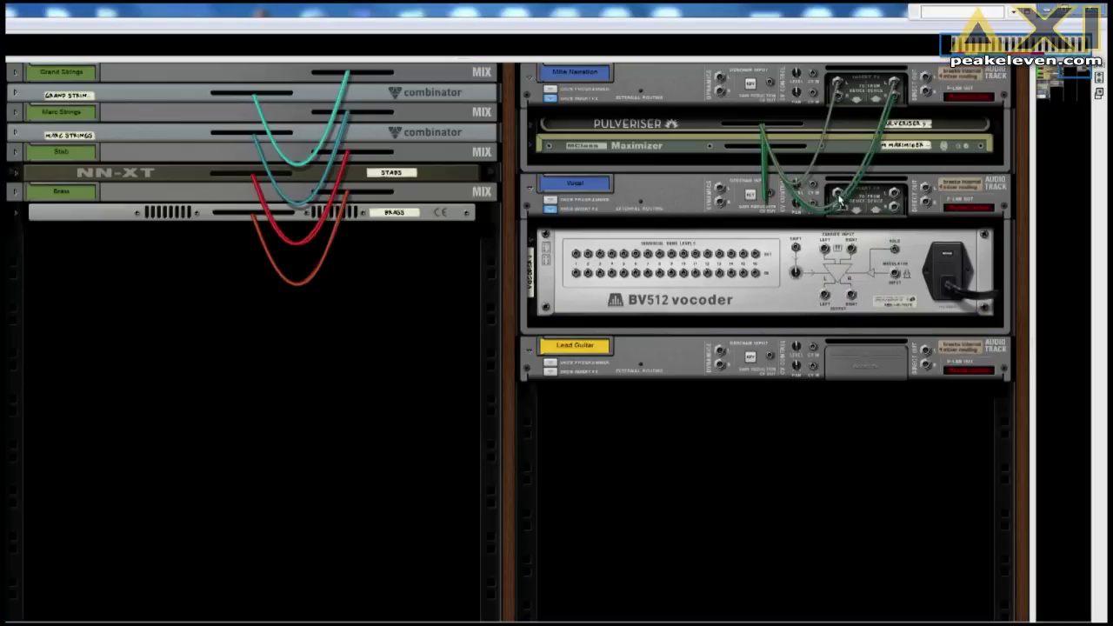
drag(842, 203, 895, 276)
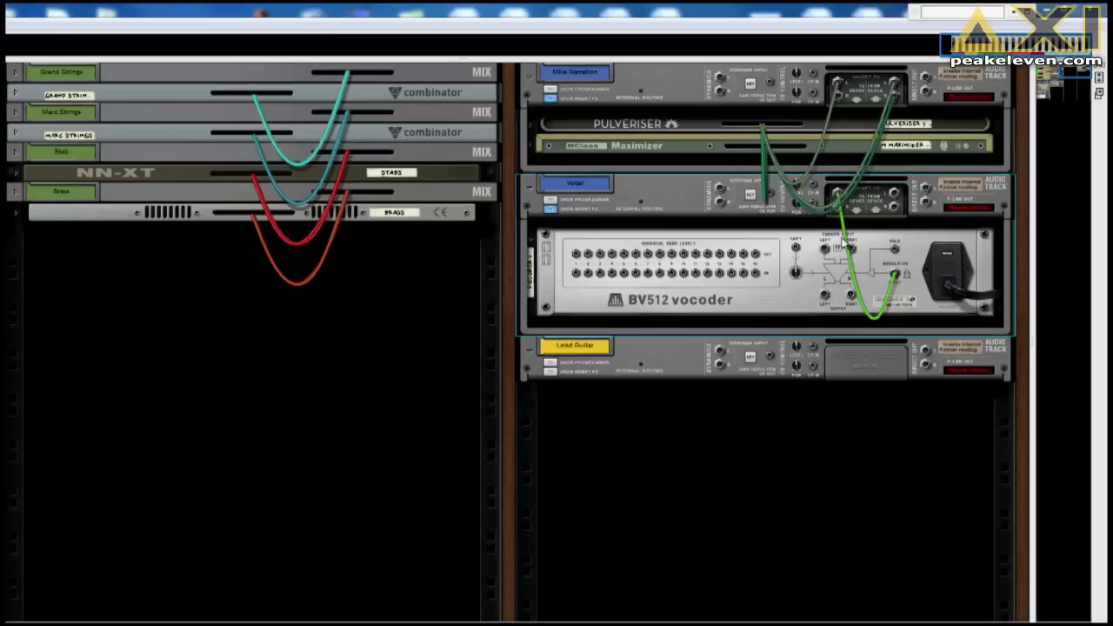
- Add a SubTractor below the BV512 and route the vocoder's output into the Vocal insert jack
click(630, 329)
right_click(630, 328)
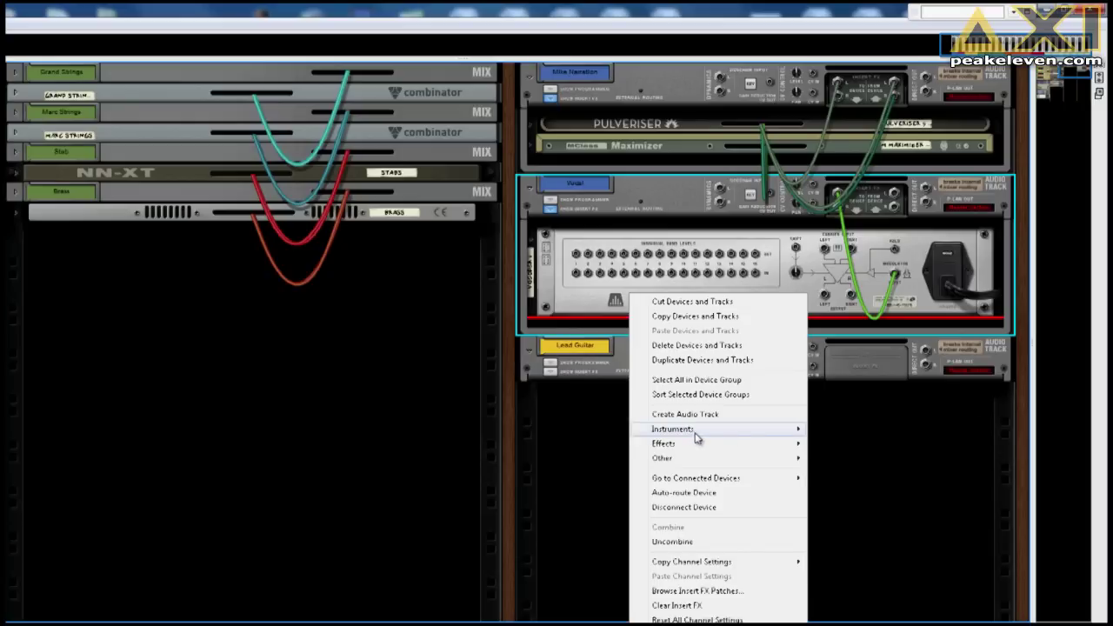
mouse_move(770, 439)
click(857, 470)
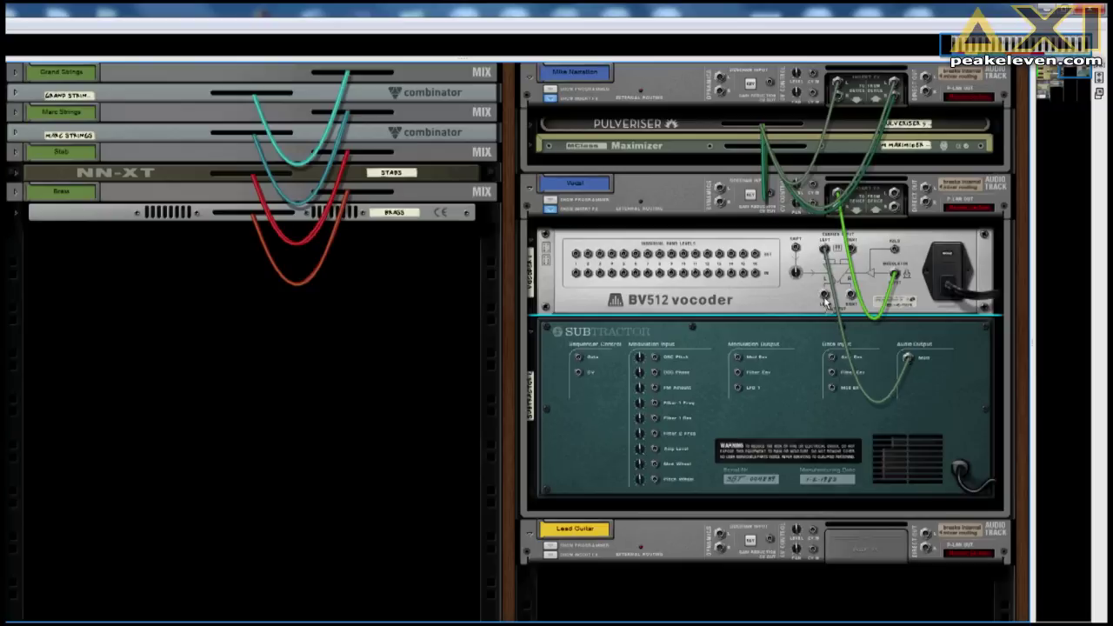
drag(827, 298, 895, 196)
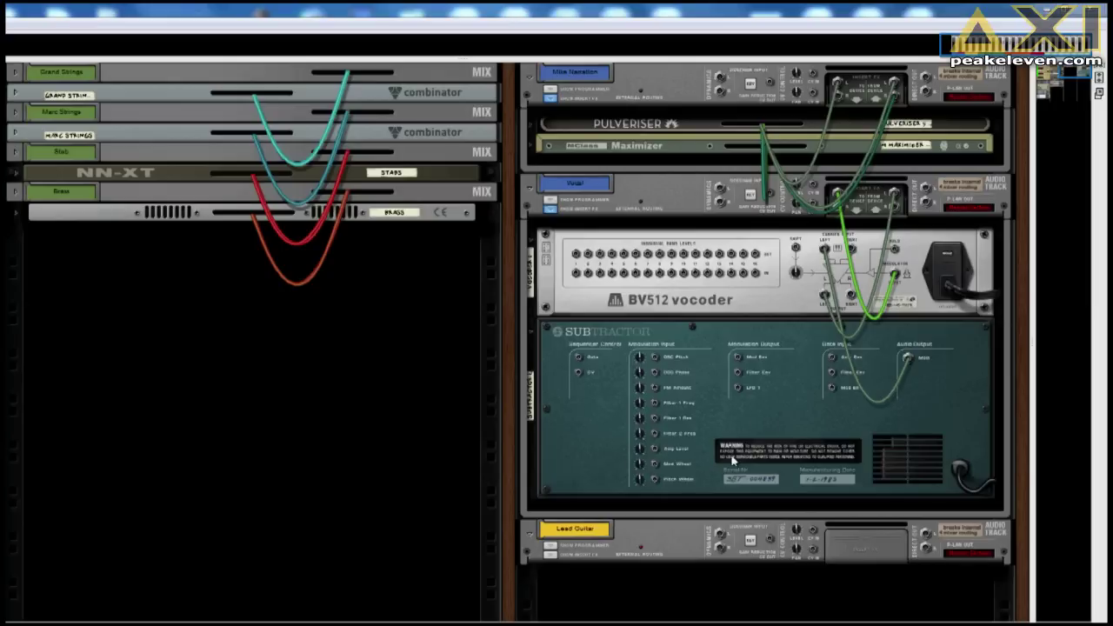
- Flip the rack to the front and push the SubTractor's Amp Envelope Sustain fader up
key(Tab)
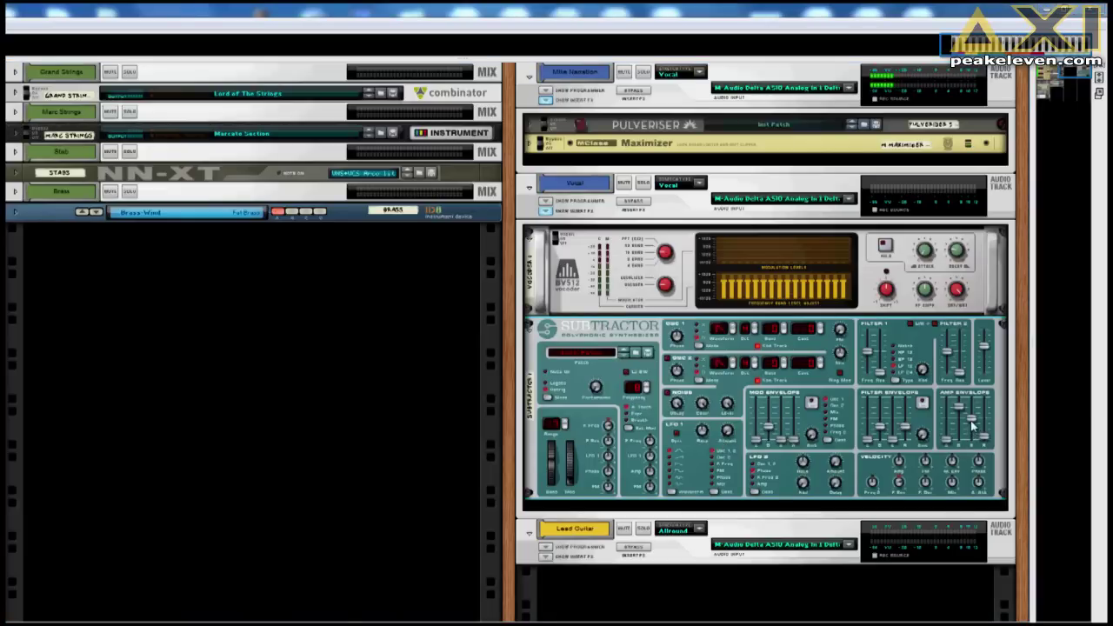
drag(972, 423, 957, 394)
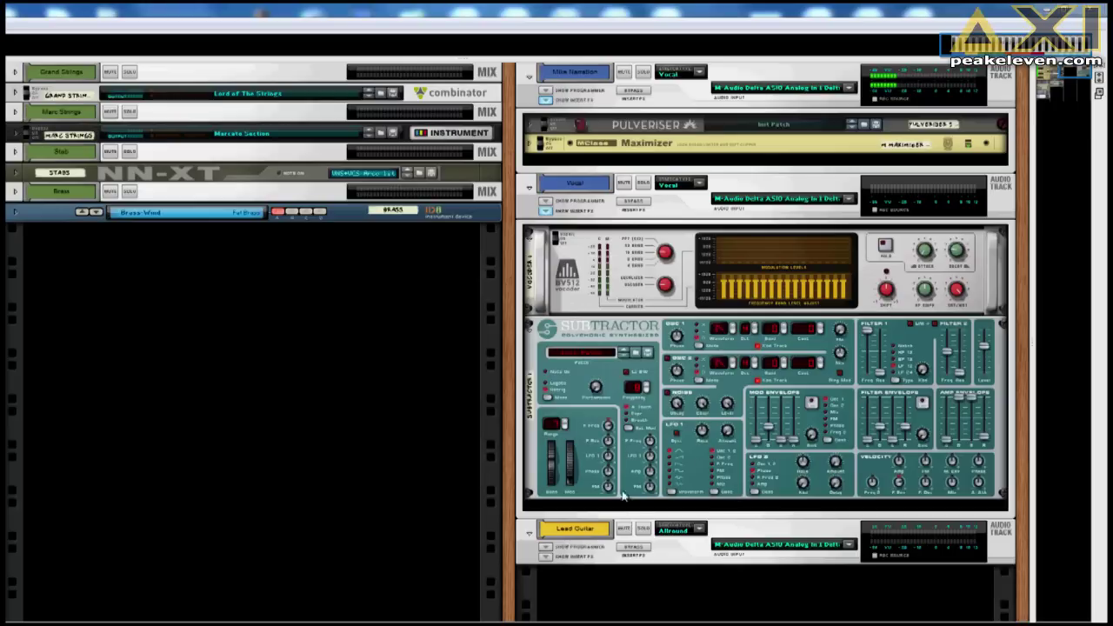
- Create a SubTractor 1 sequencer track from the SubTractor device's context menu
right_click(590, 459)
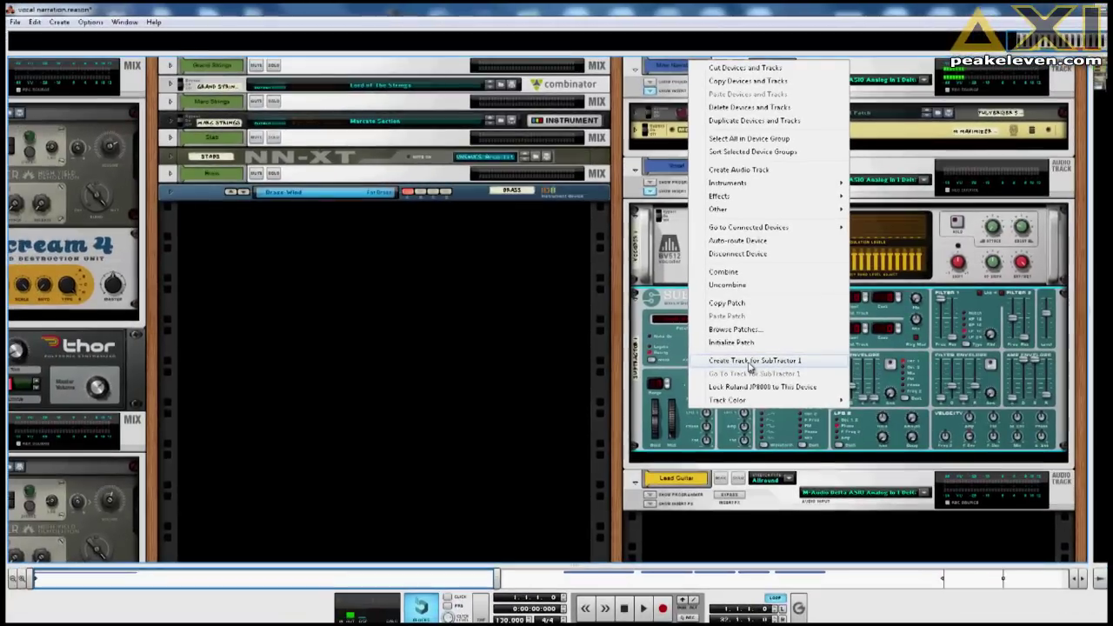
click(722, 374)
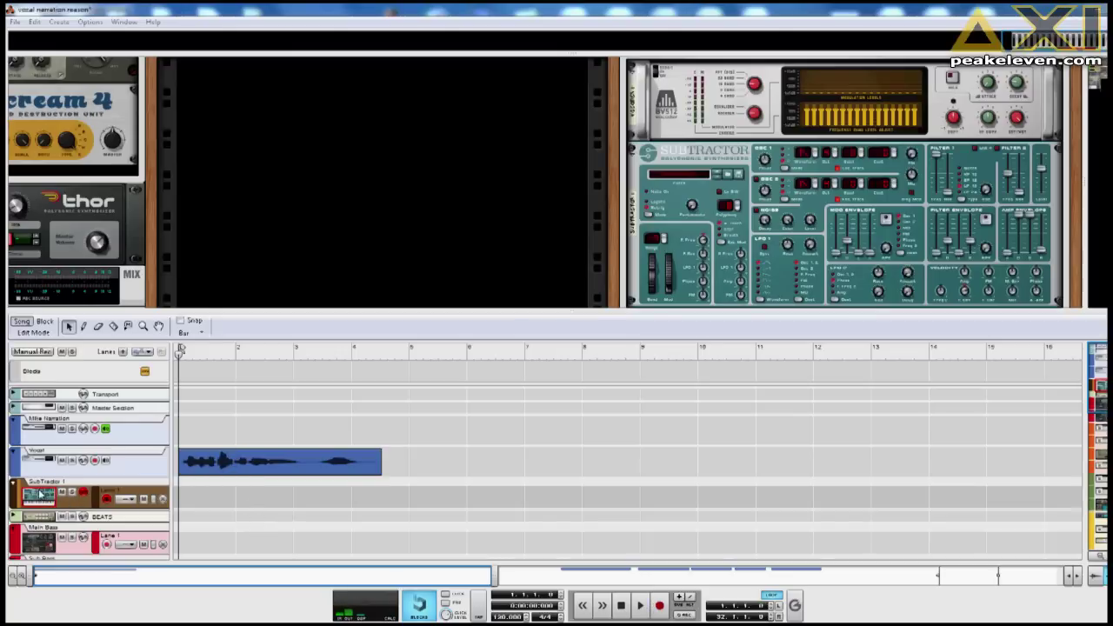
- Audition the song, rewind to bar 1, and run it to record SubTractor chords through bar 4
click(642, 606)
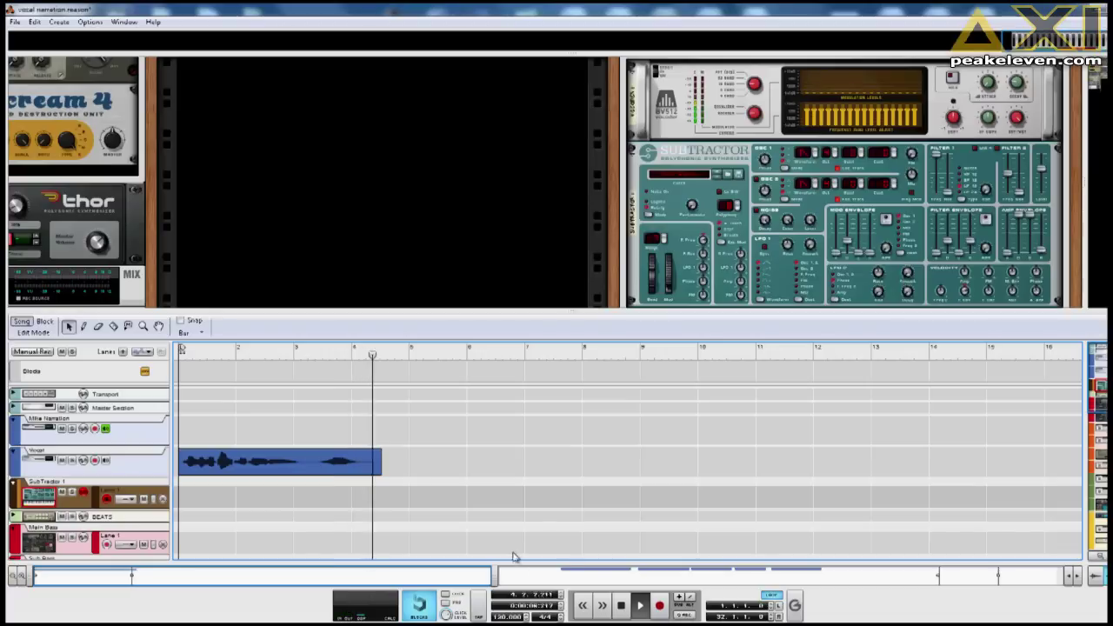
key(space)
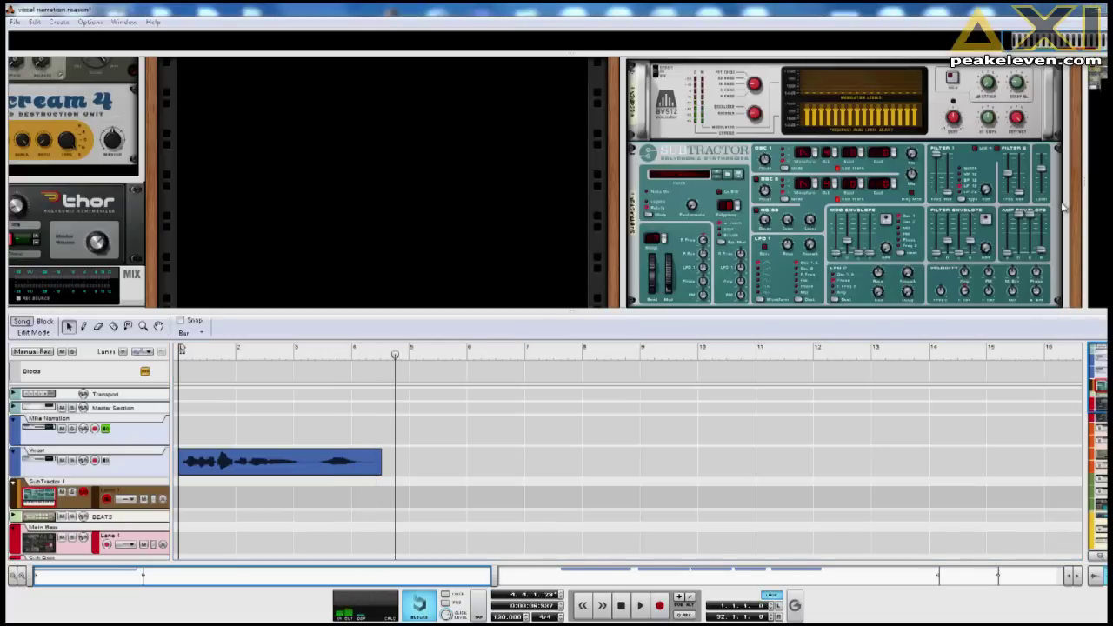
click(1047, 178)
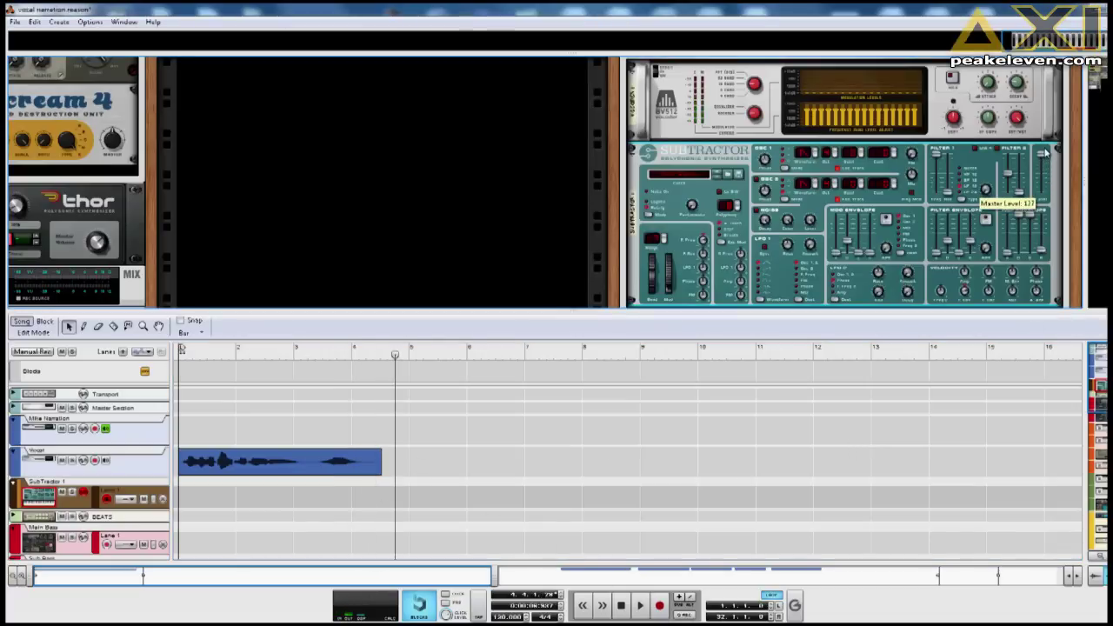
click(200, 355)
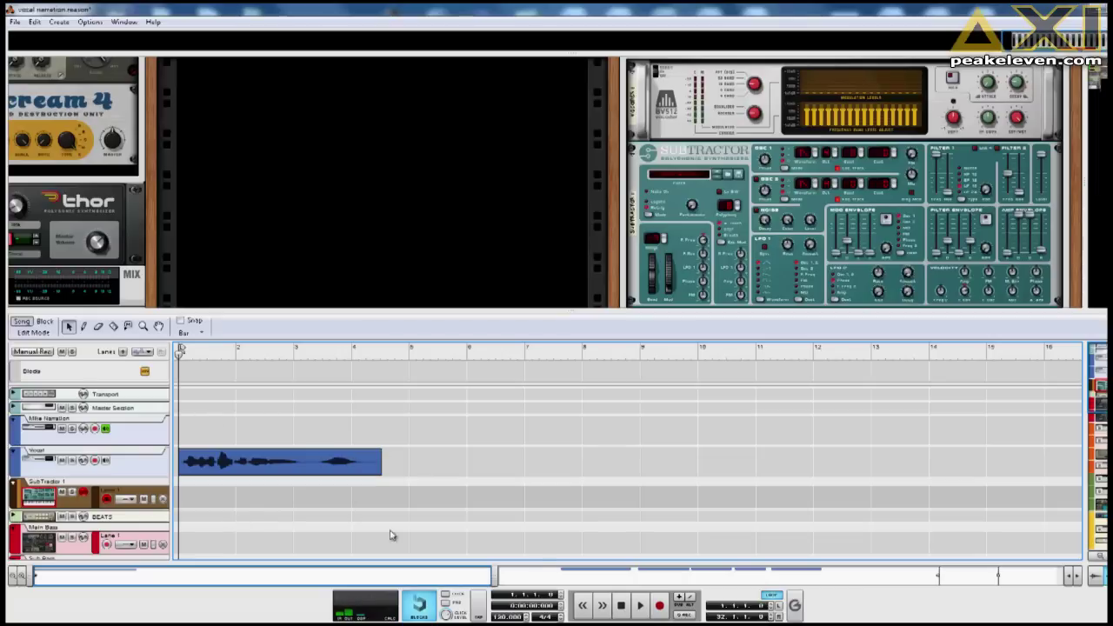
click(640, 607)
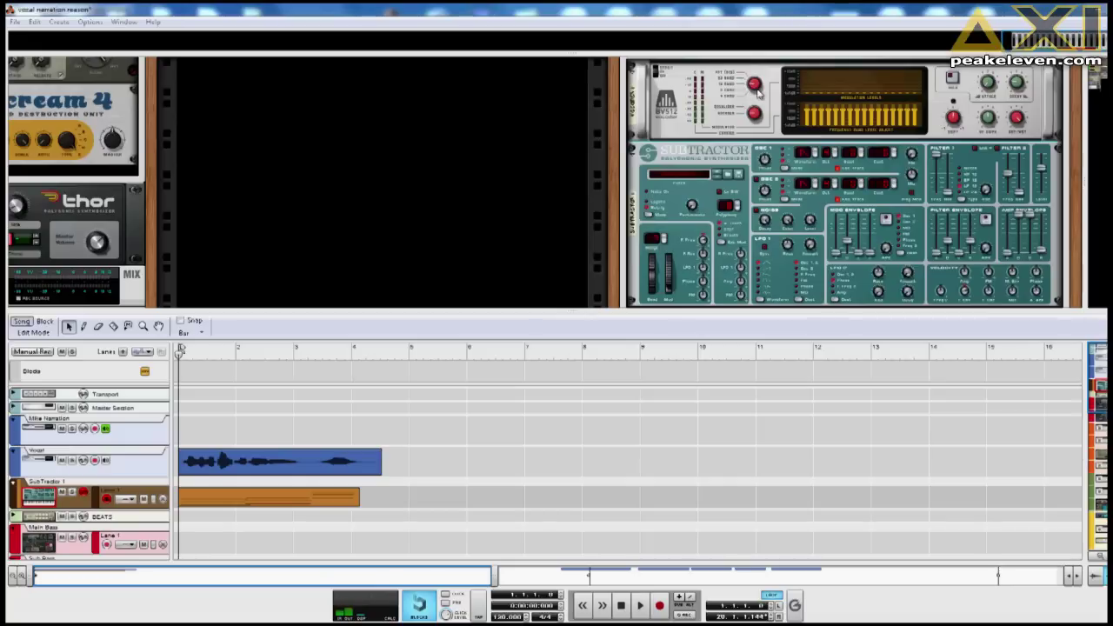
- Audition the vocoded vocal, turn the BV512 down to 4 bands, and replay from bar 1
click(638, 607)
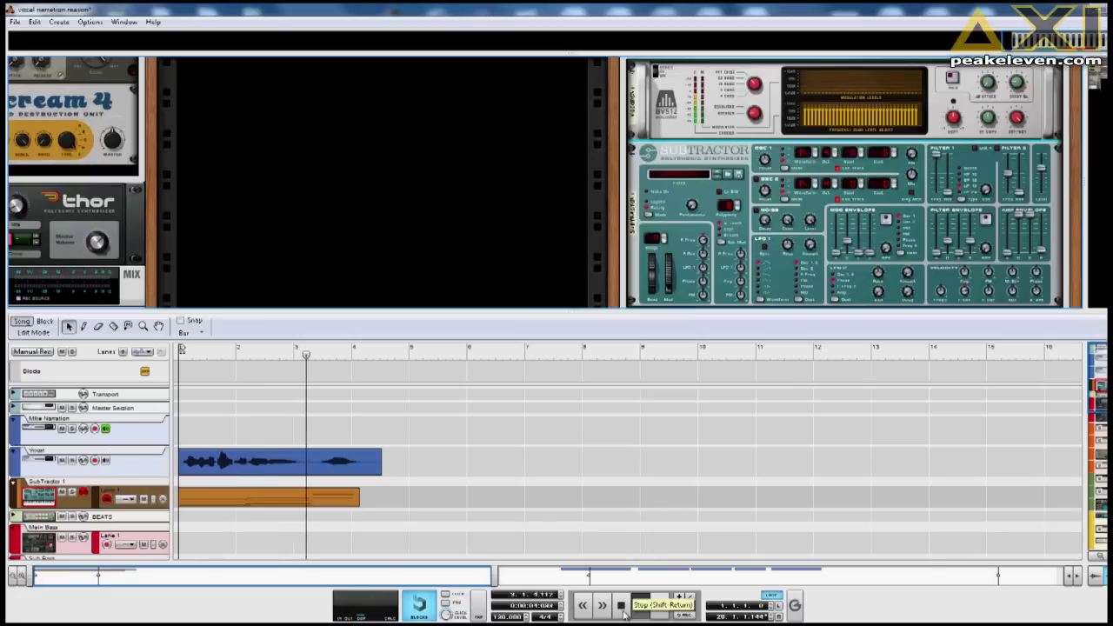
double_click(623, 612)
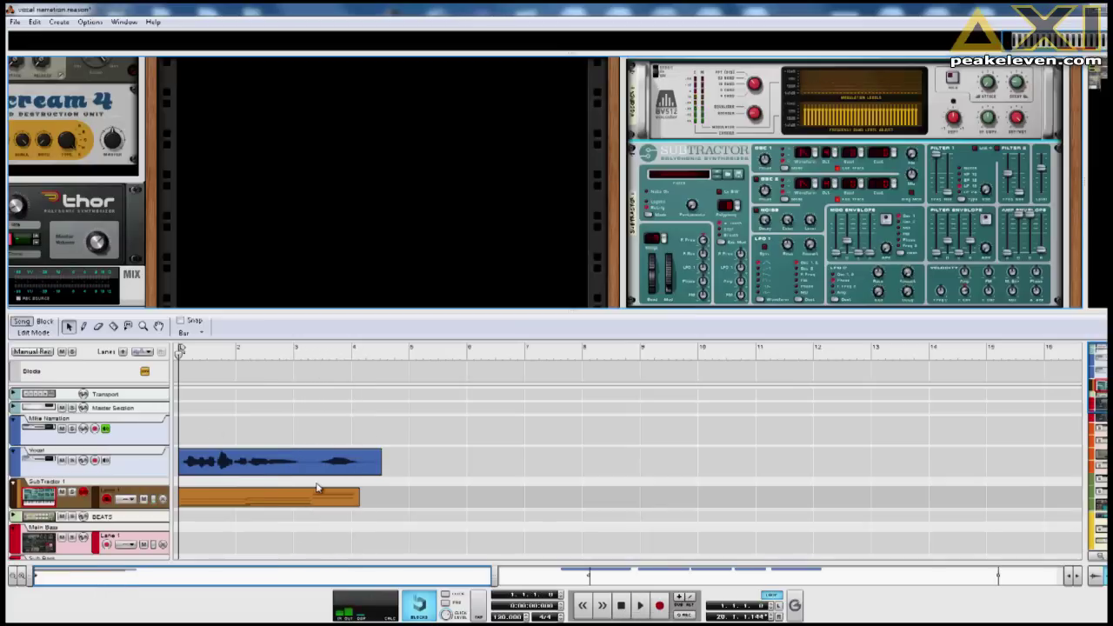
drag(753, 84, 755, 92)
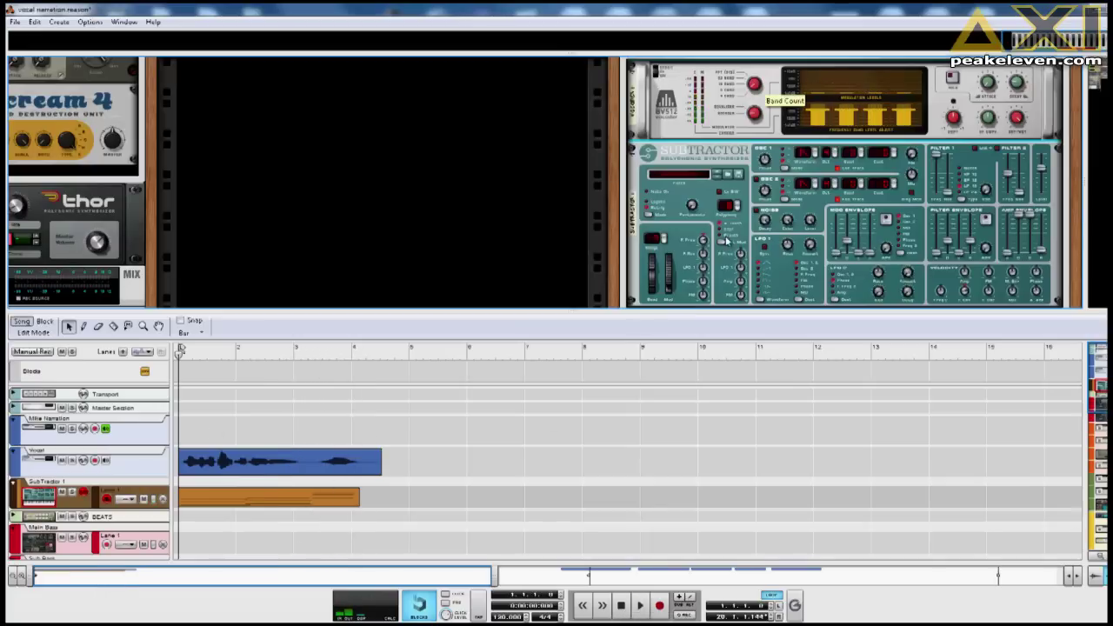
click(641, 607)
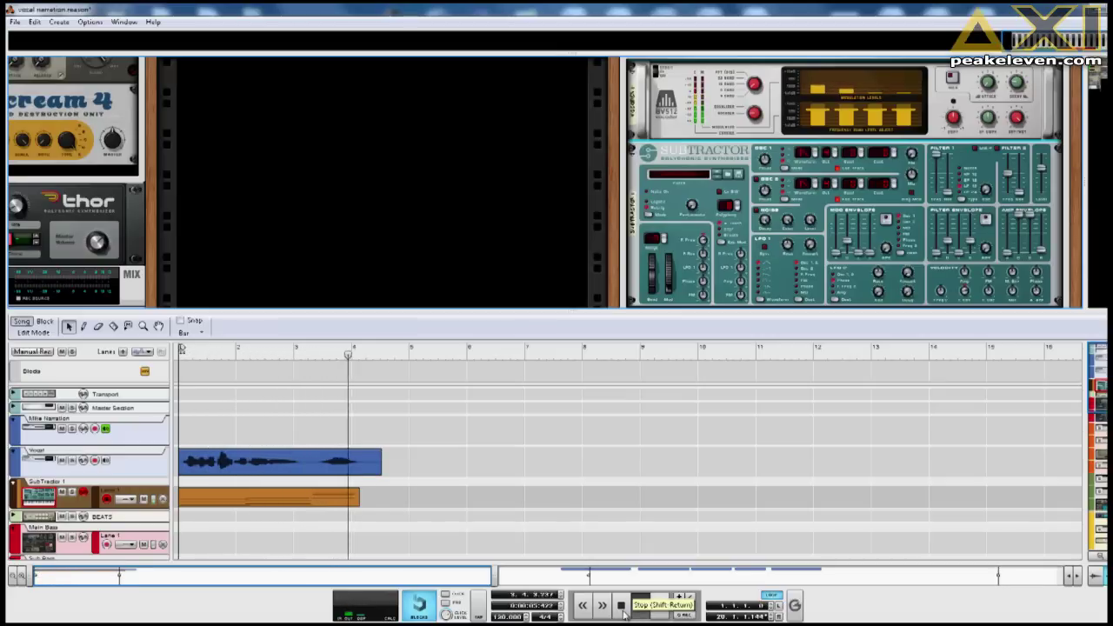
double_click(623, 609)
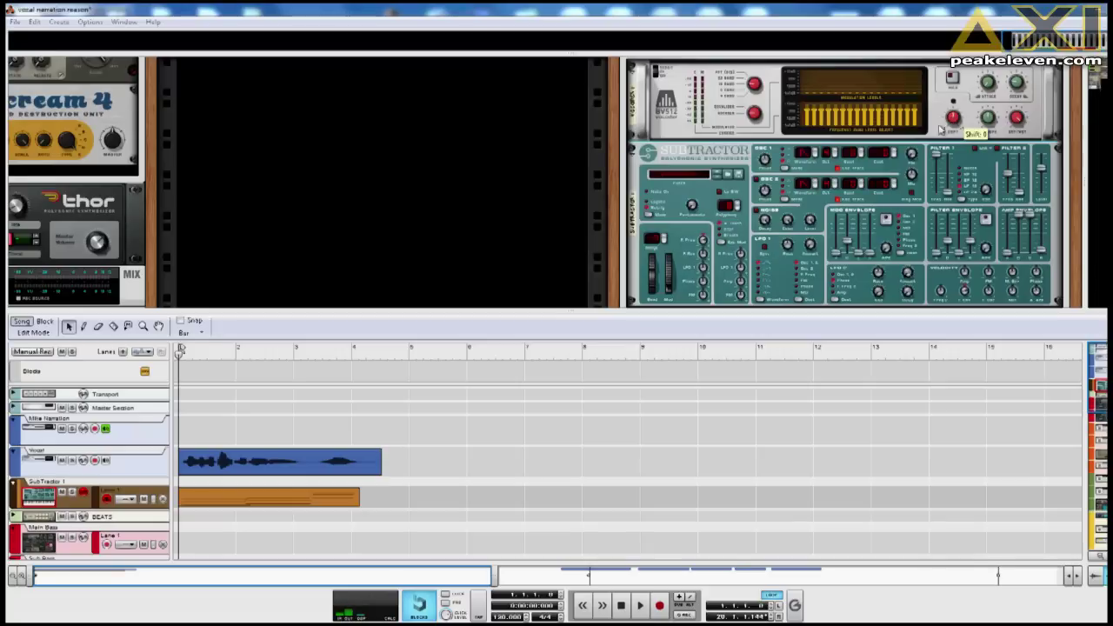
- Play the vocal while lowering the BV512 Shift from 28 to 18, then replay it
click(640, 607)
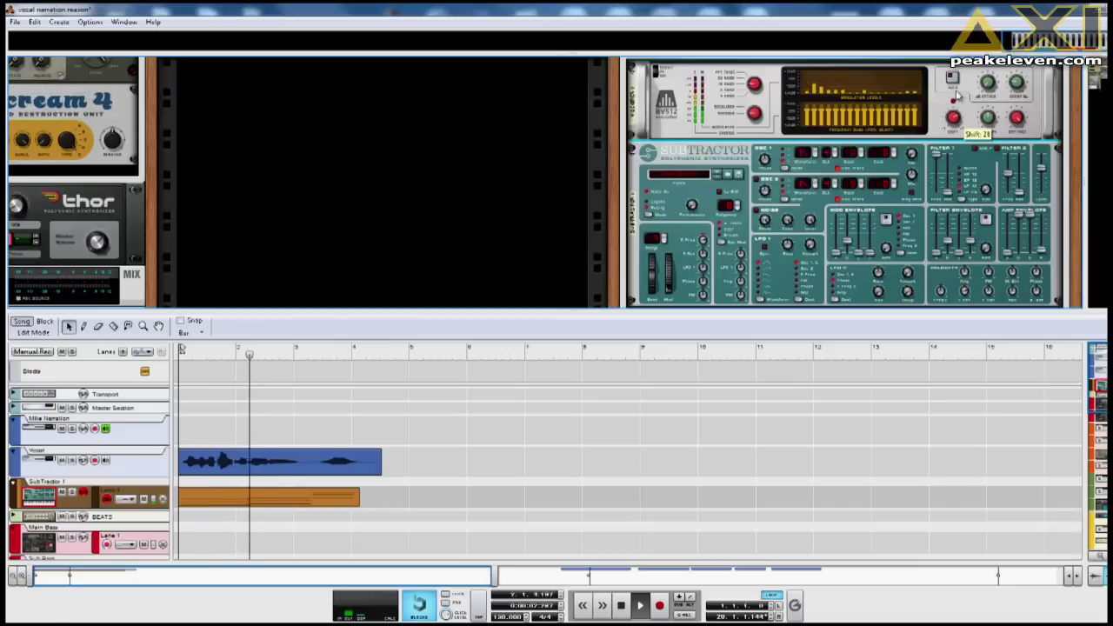
drag(957, 98, 947, 185)
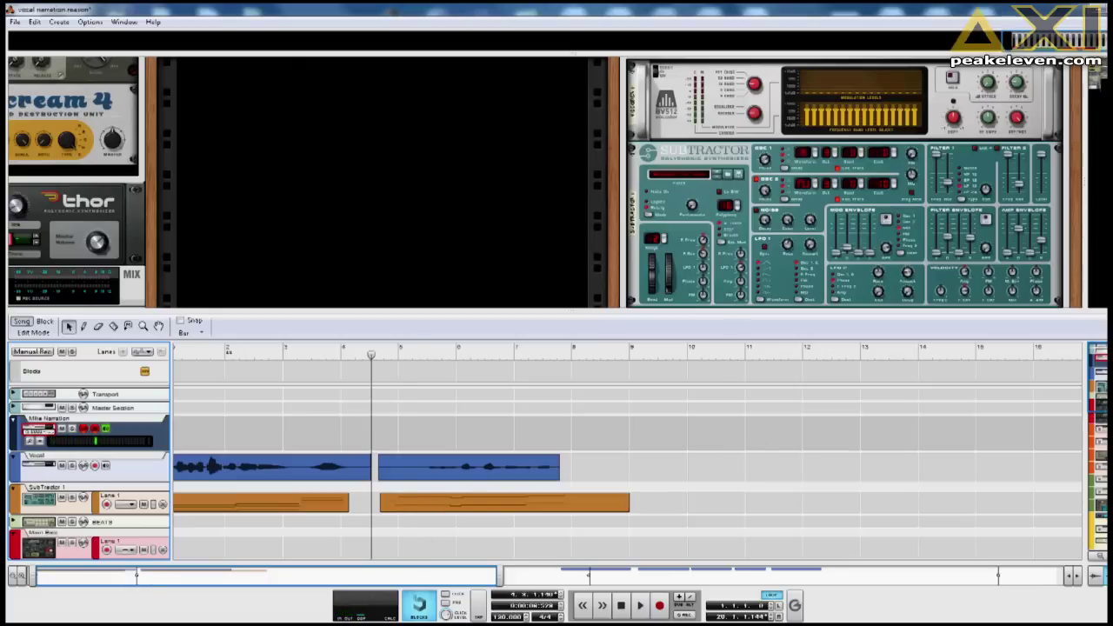
key(space)
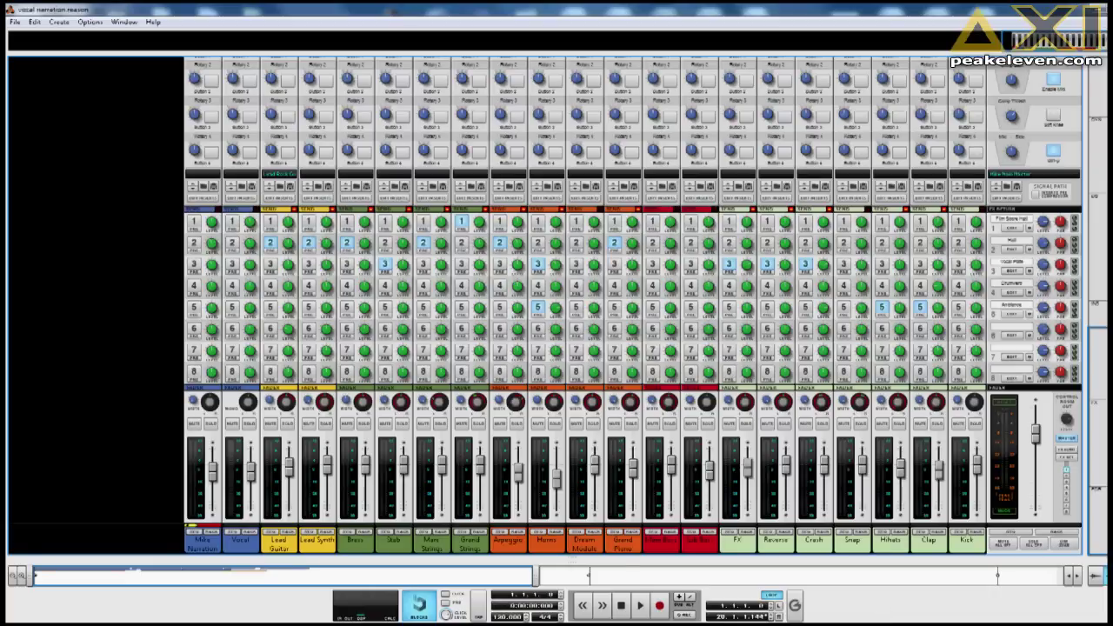
- Play the song from the start while watching the Mike Narration and master meters
key(space)
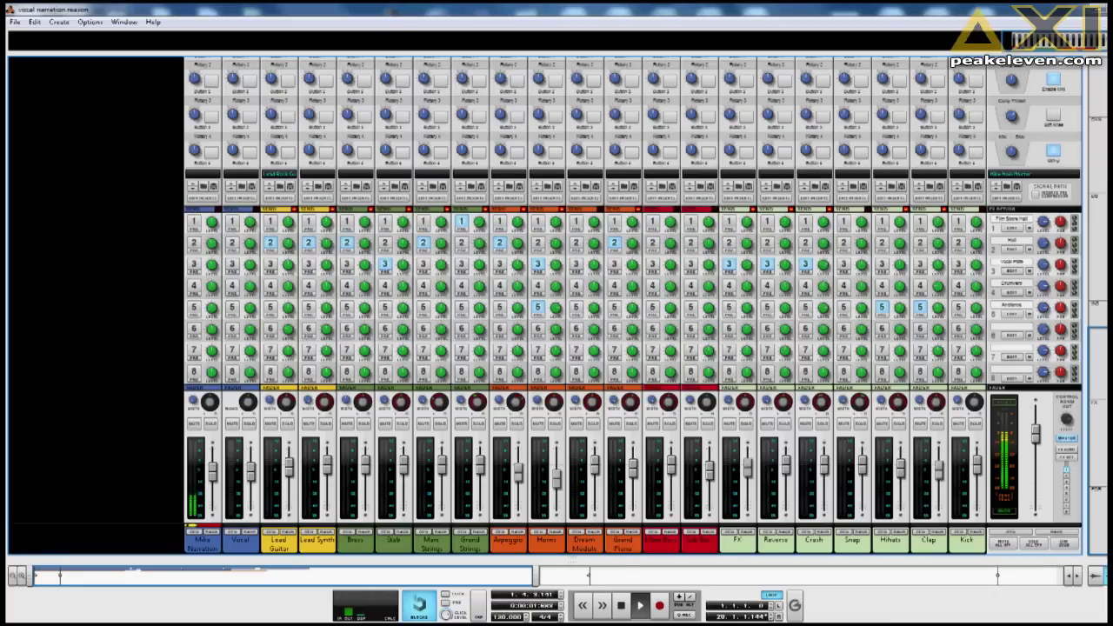